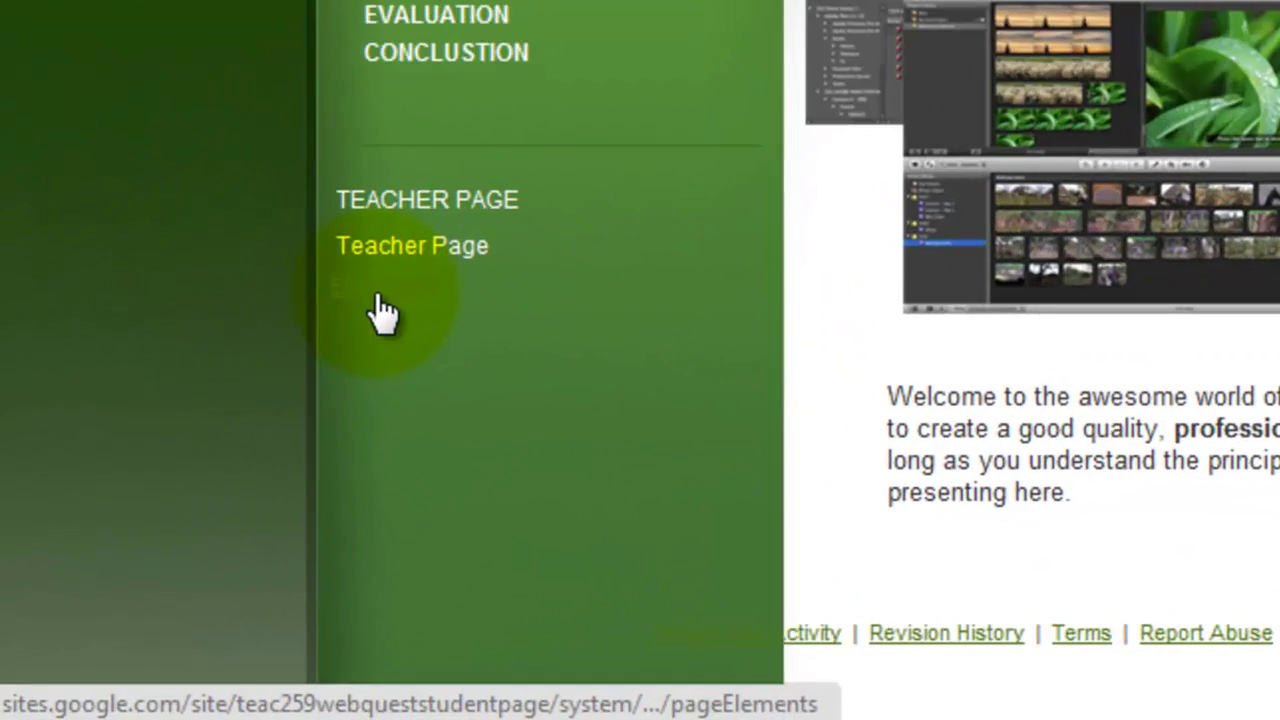
Open the sidebar layout editor through the live site's 'Edit sidebar' link.
click(382, 290)
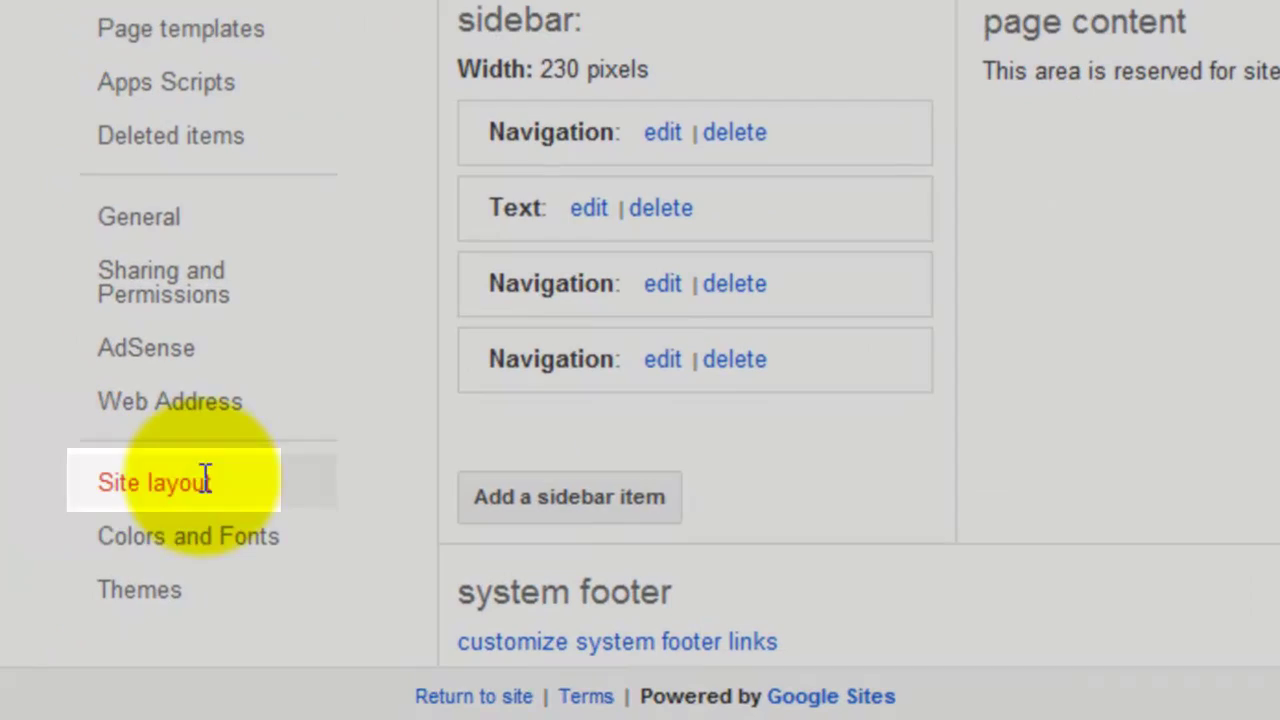
Return to the published site and reach Site layout again through More > Manage site.
click(205, 482)
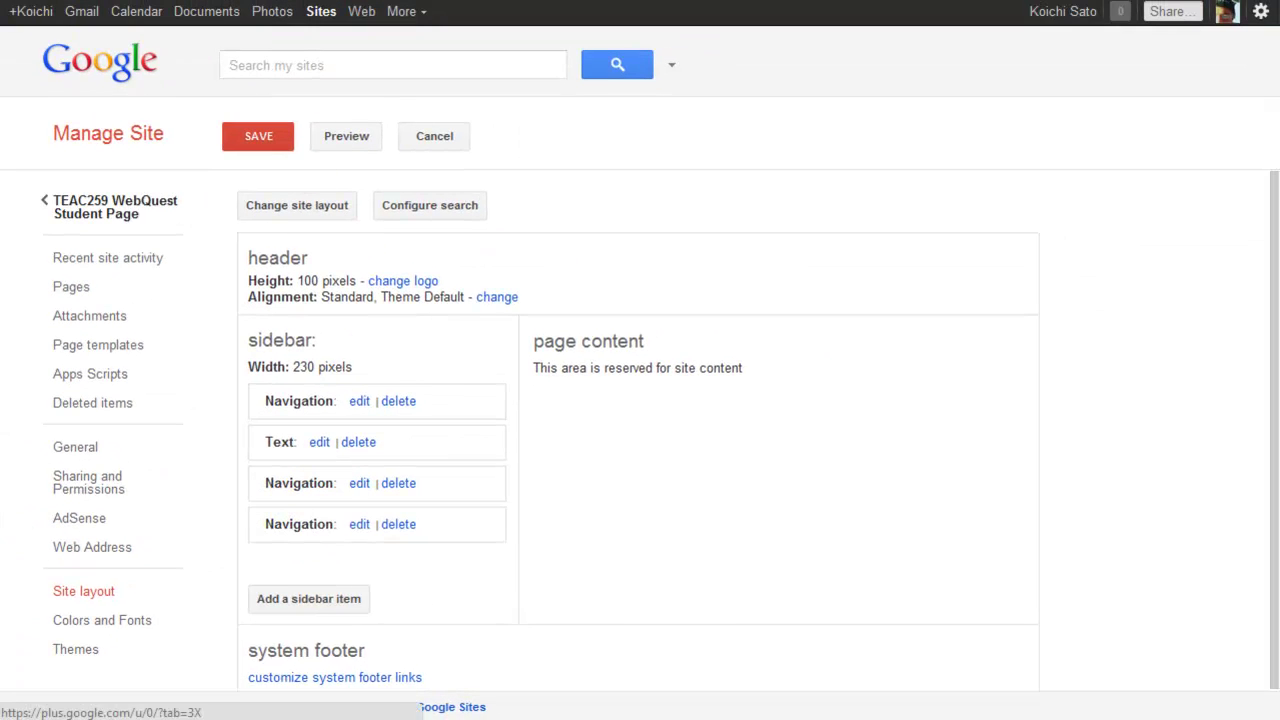
click(80, 50)
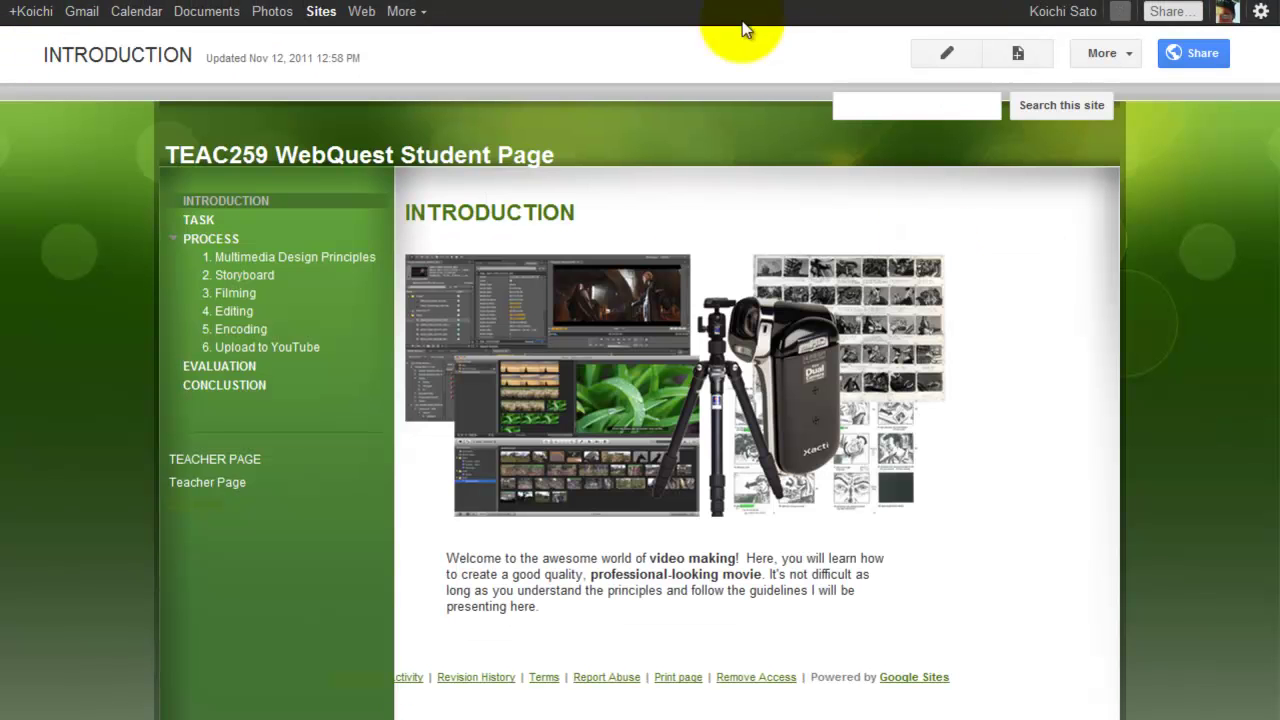
click(1130, 48)
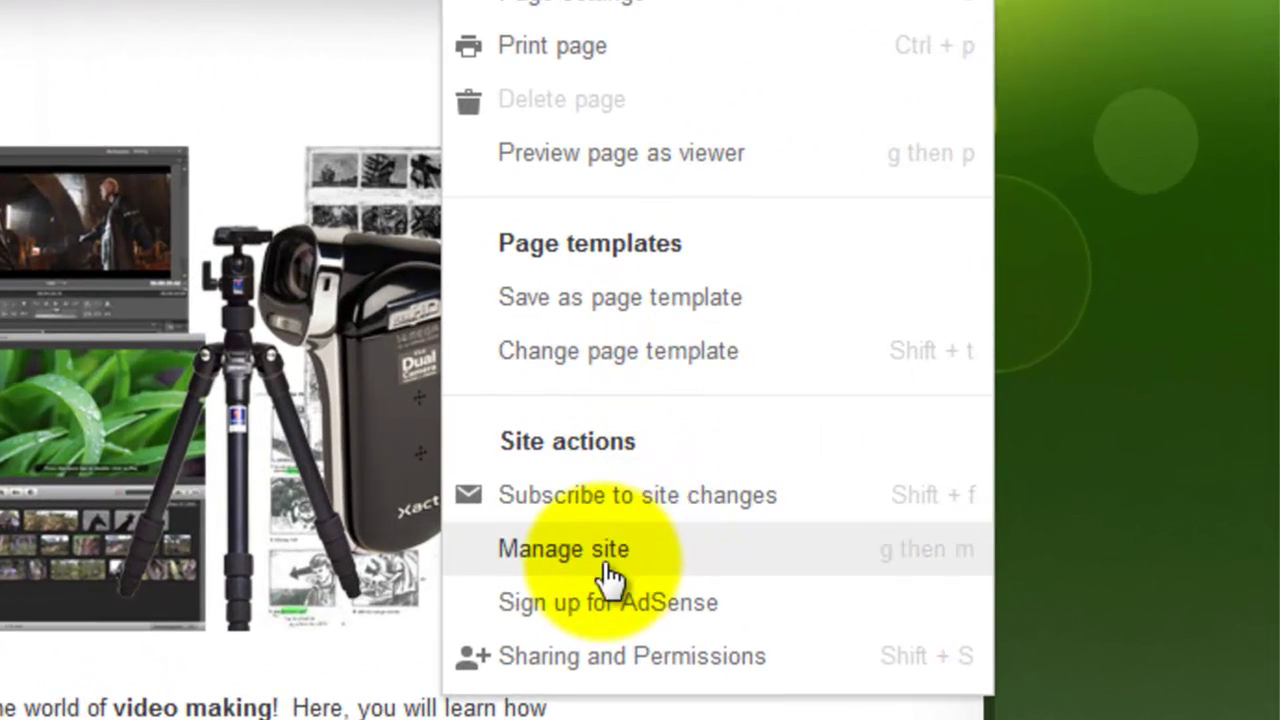
click(690, 566)
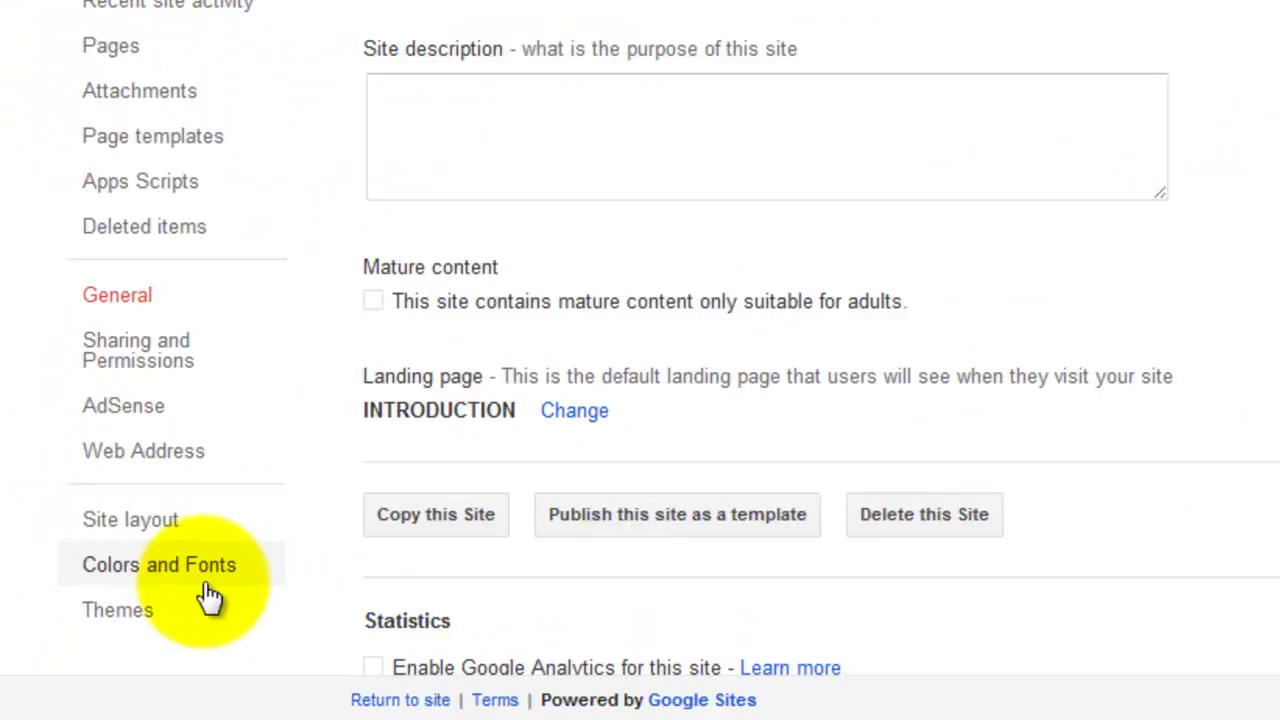
click(240, 484)
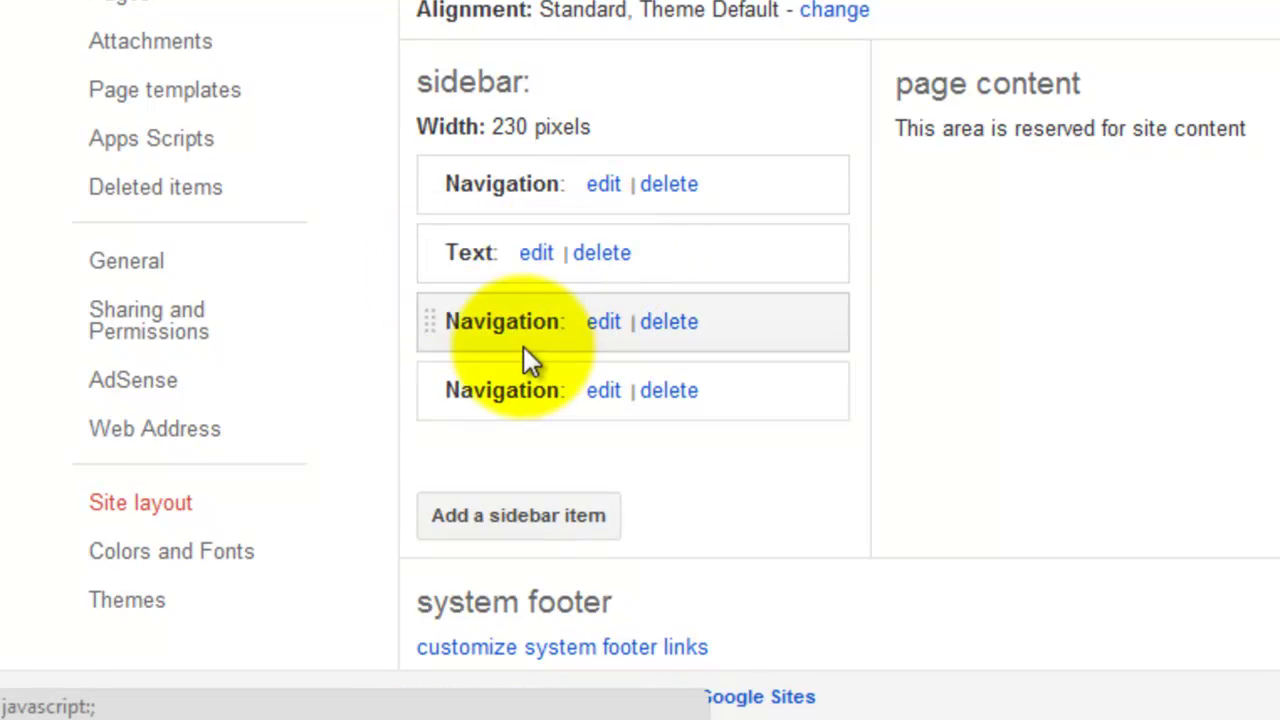
Confirm the bottom Navigation box lists only Teacher Page, then delete it.
click(617, 398)
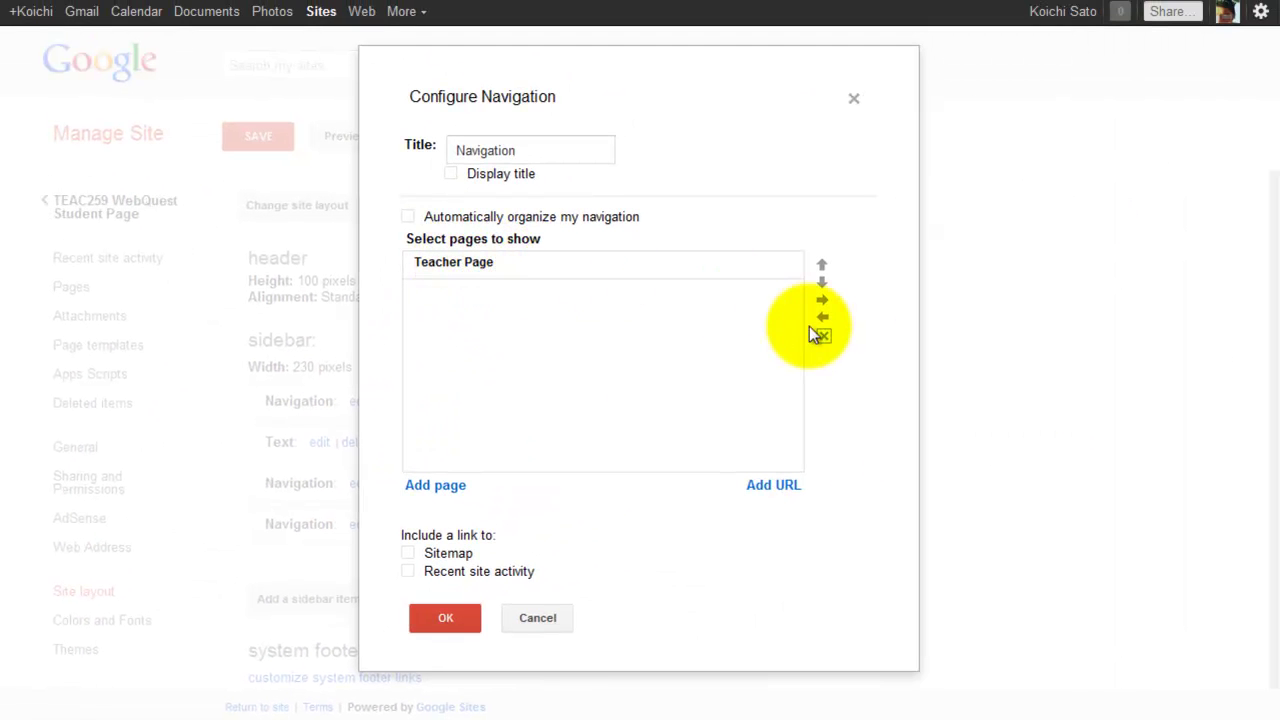
click(533, 619)
click(400, 526)
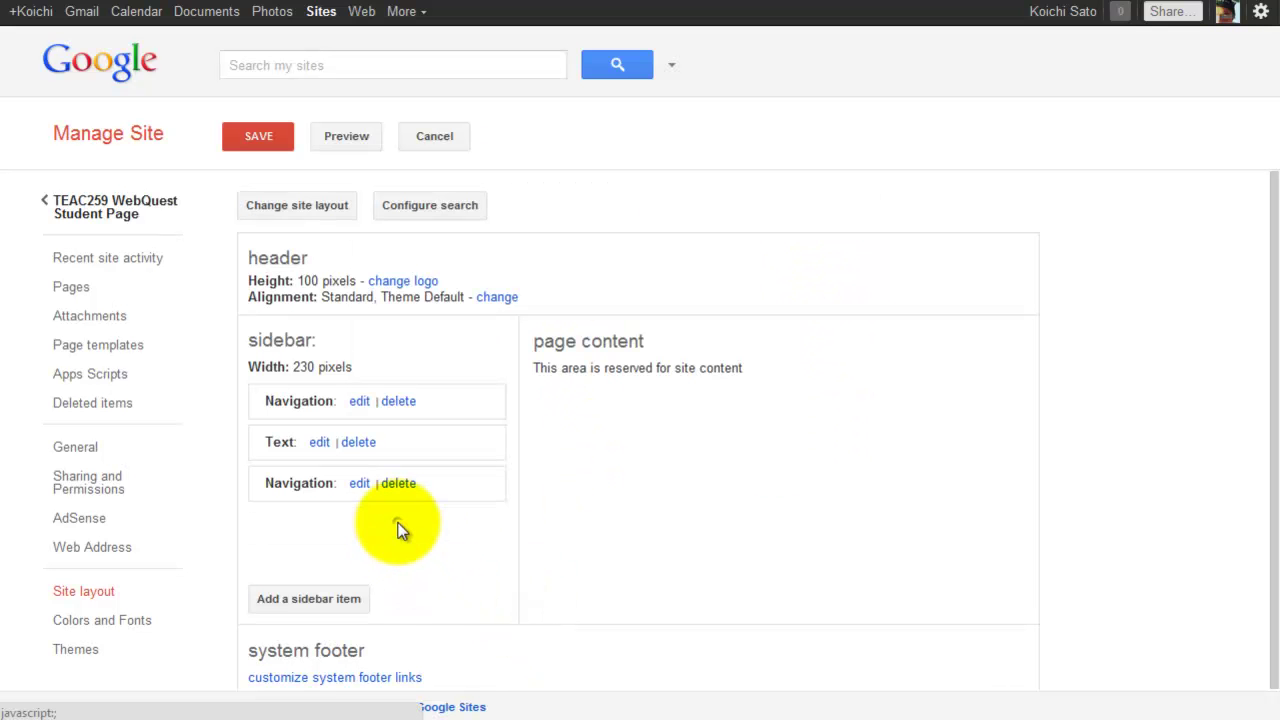
Save the three-item sidebar and follow the TEACHER PAGE link on the live site.
click(270, 143)
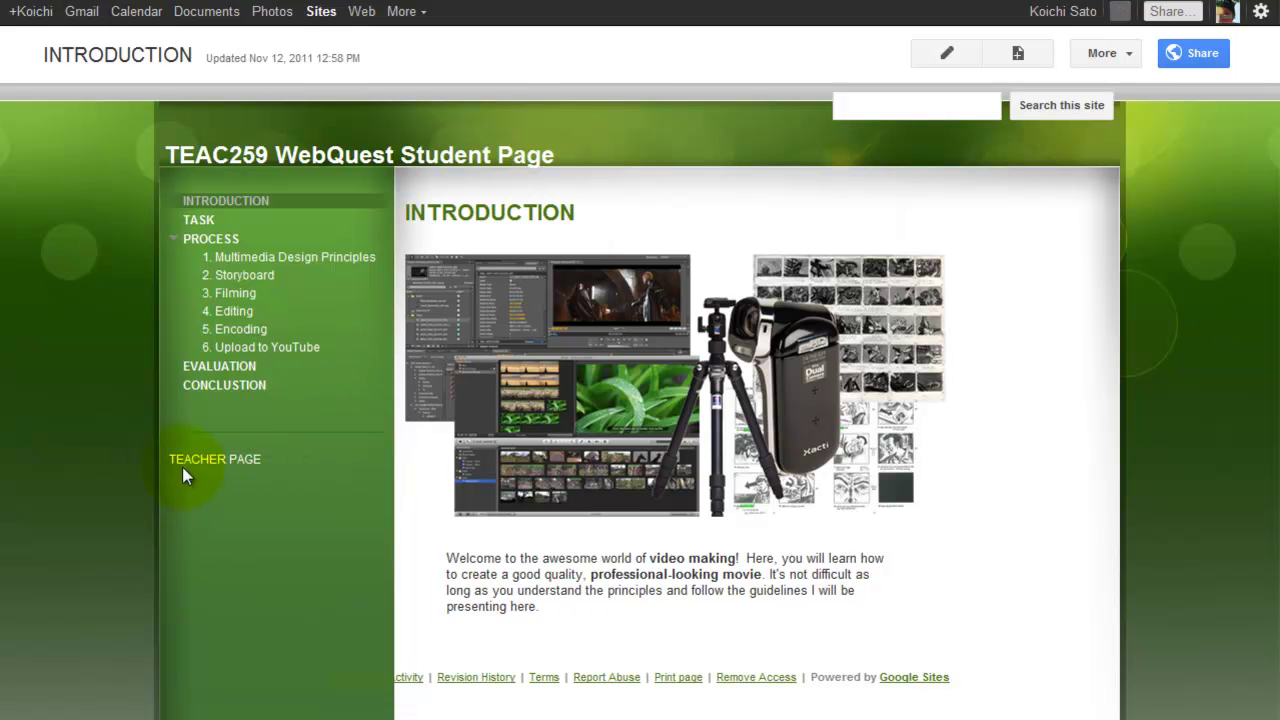
click(264, 467)
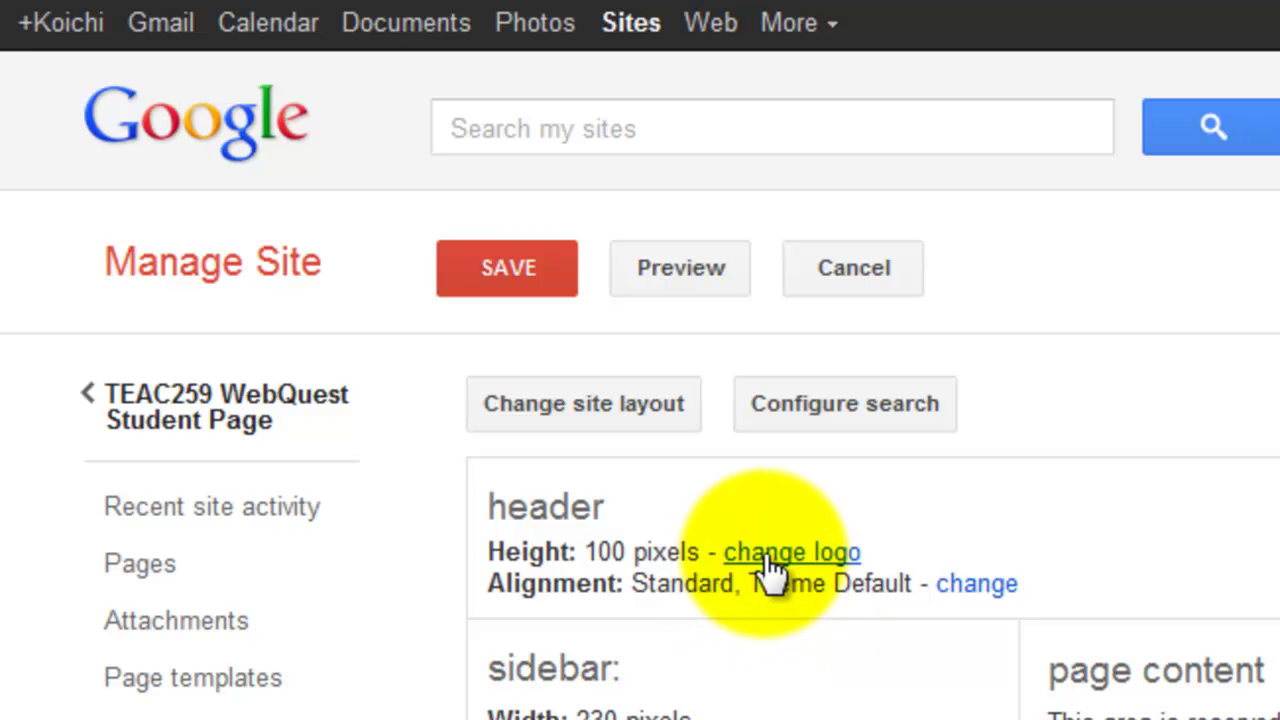
click(764, 553)
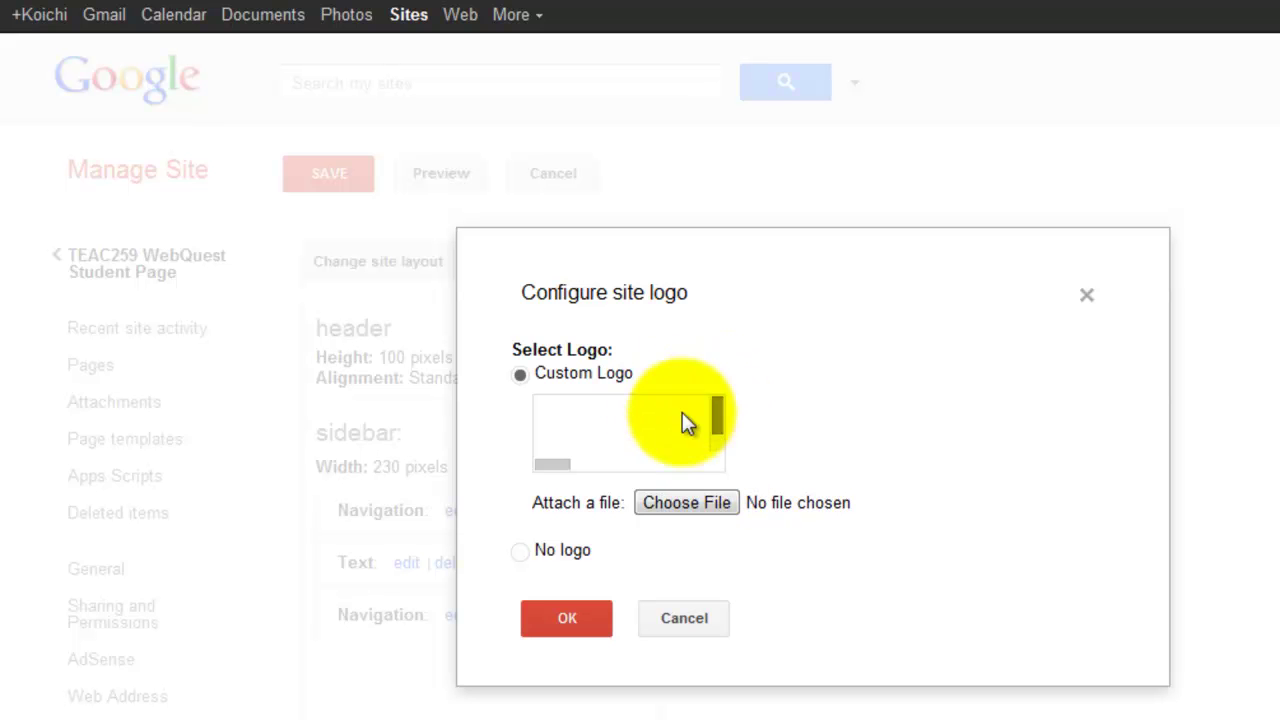
drag(553, 466, 754, 490)
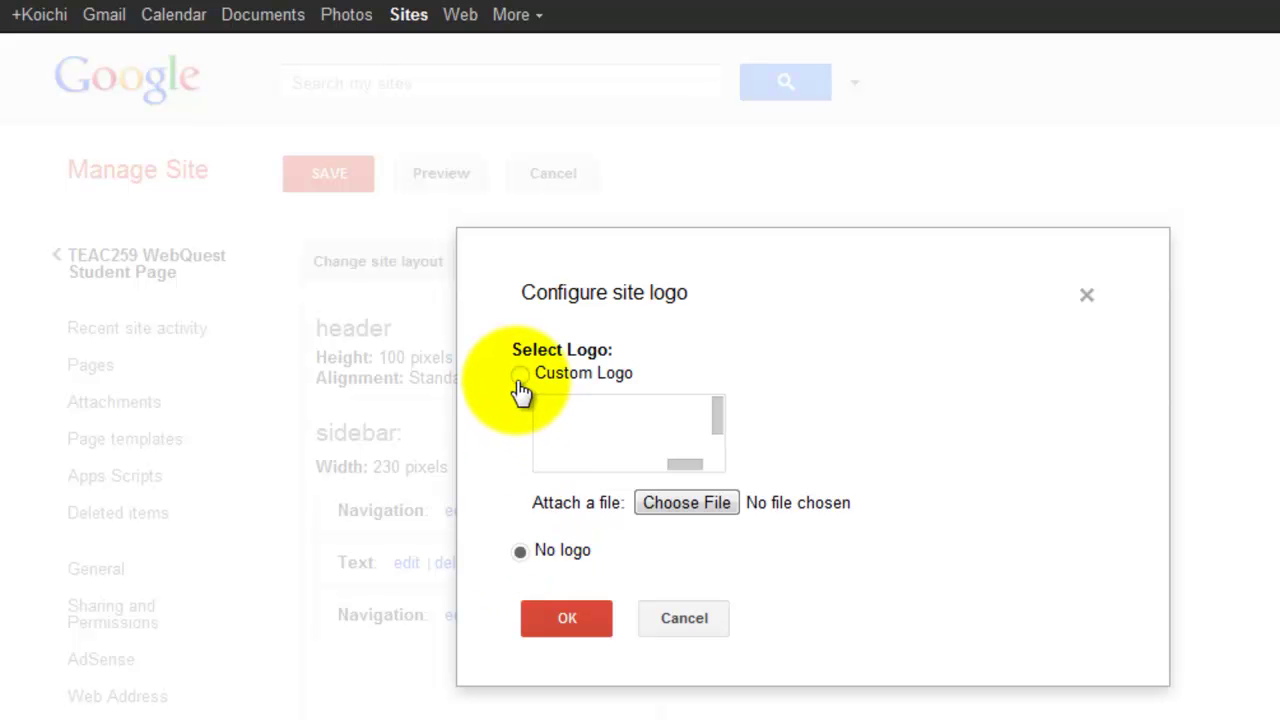
click(684, 622)
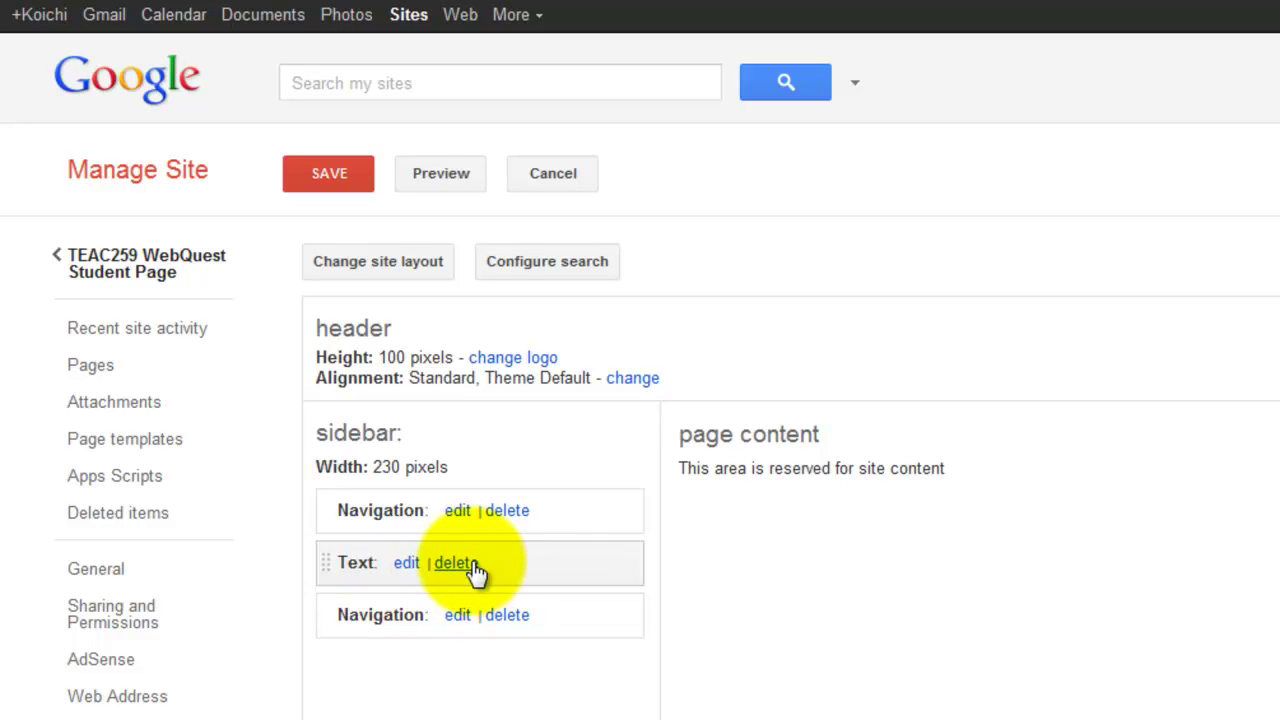
Open Configure Text Box for the sidebar Text item and click into its empty content.
click(407, 564)
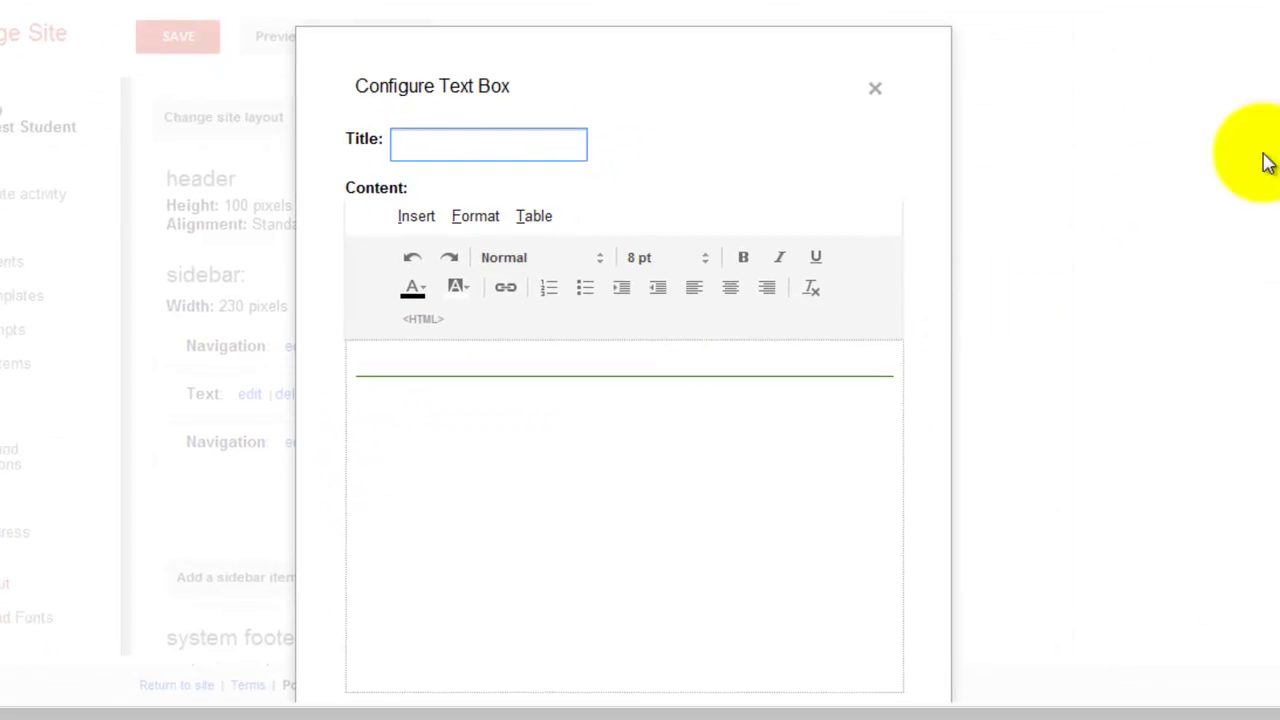
scroll(620, 400, down, 1)
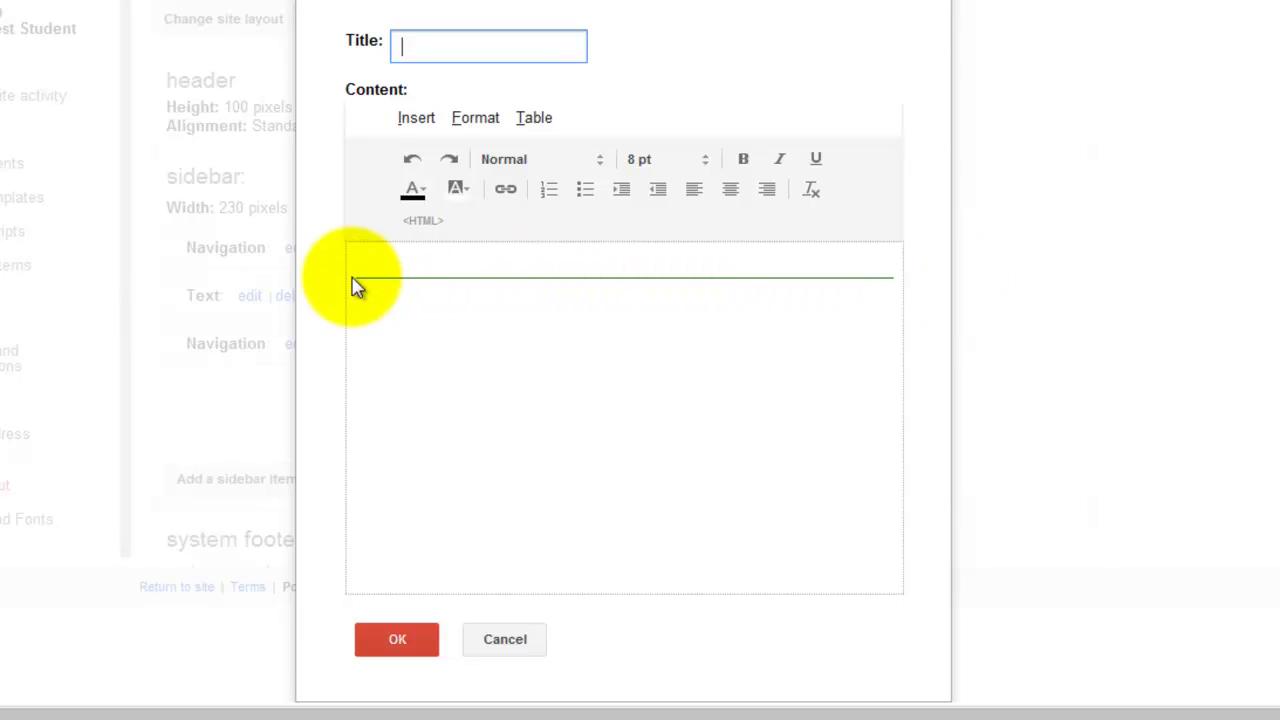
click(452, 338)
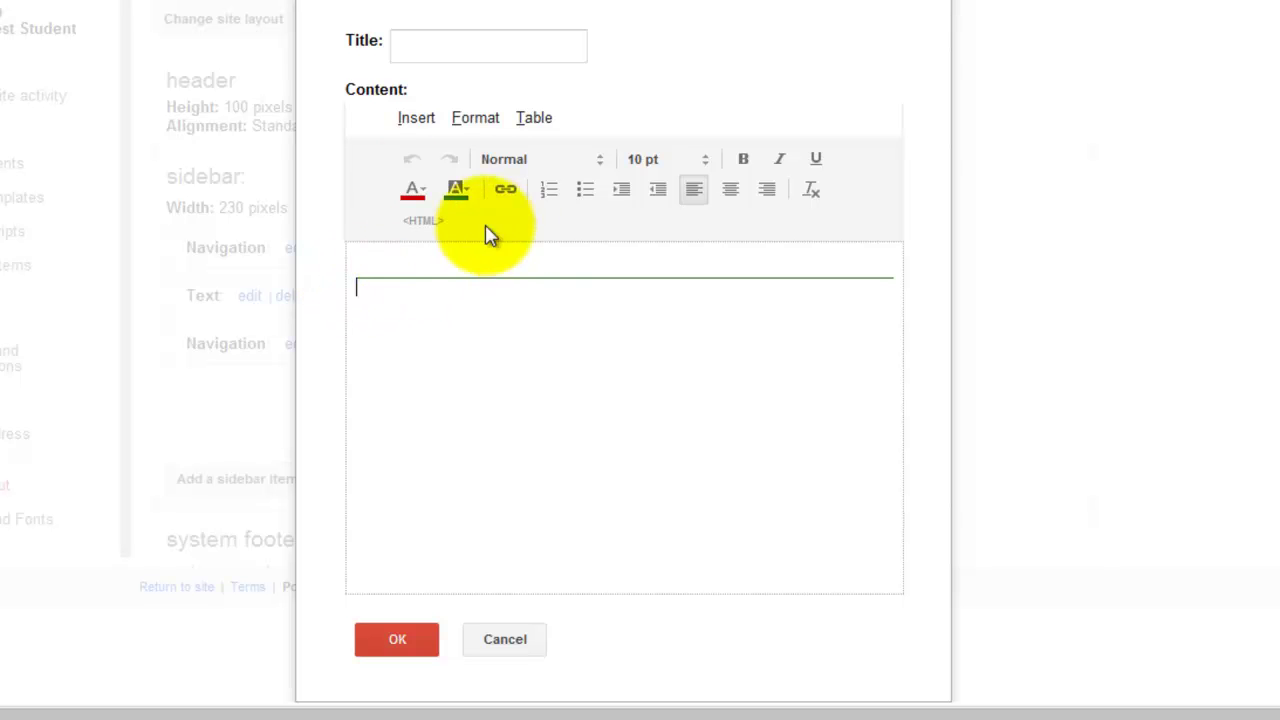
Inspect the text box HTML's green <hr> divider code, then cancel both dialogs unchanged.
click(428, 225)
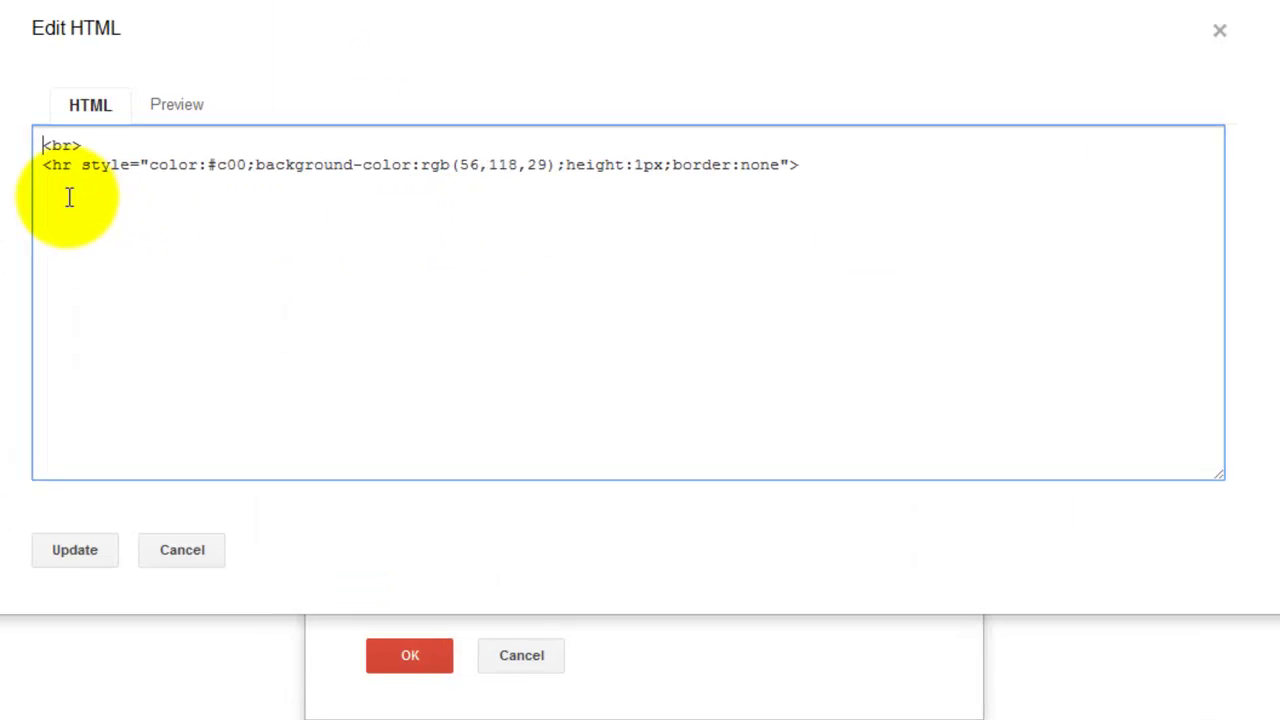
drag(34, 163, 1138, 133)
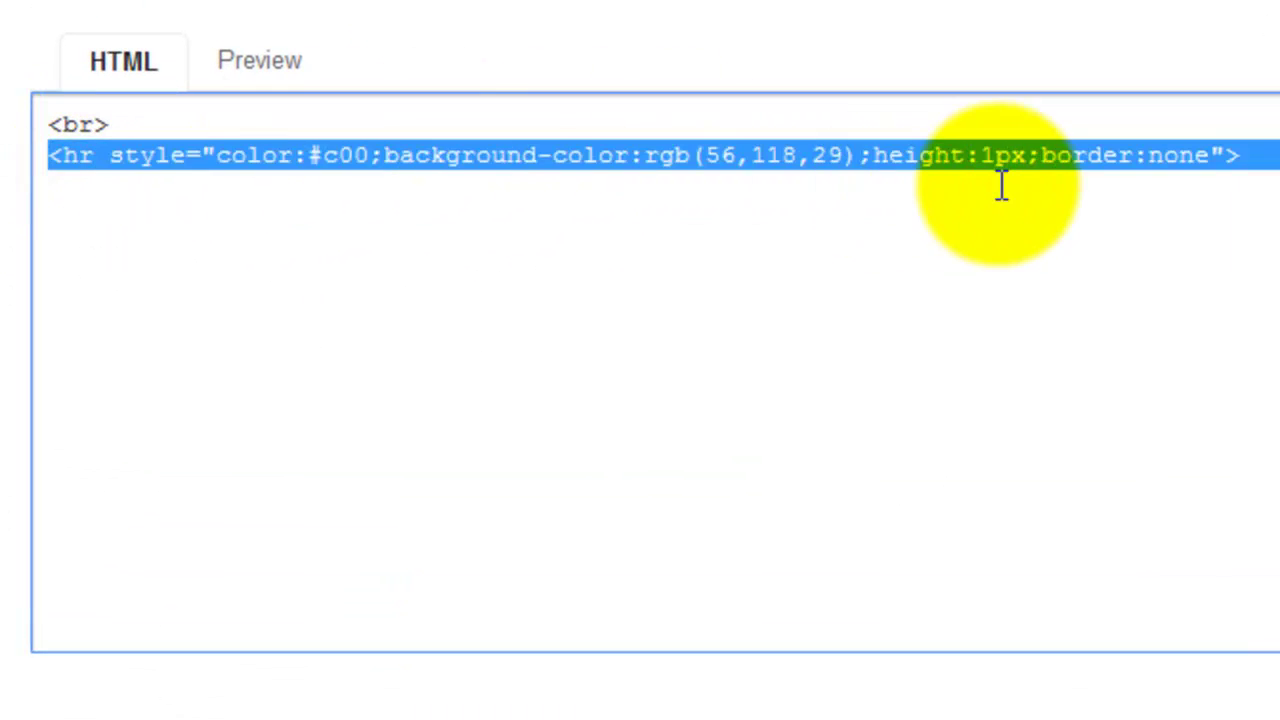
drag(1268, 130, 1243, 200)
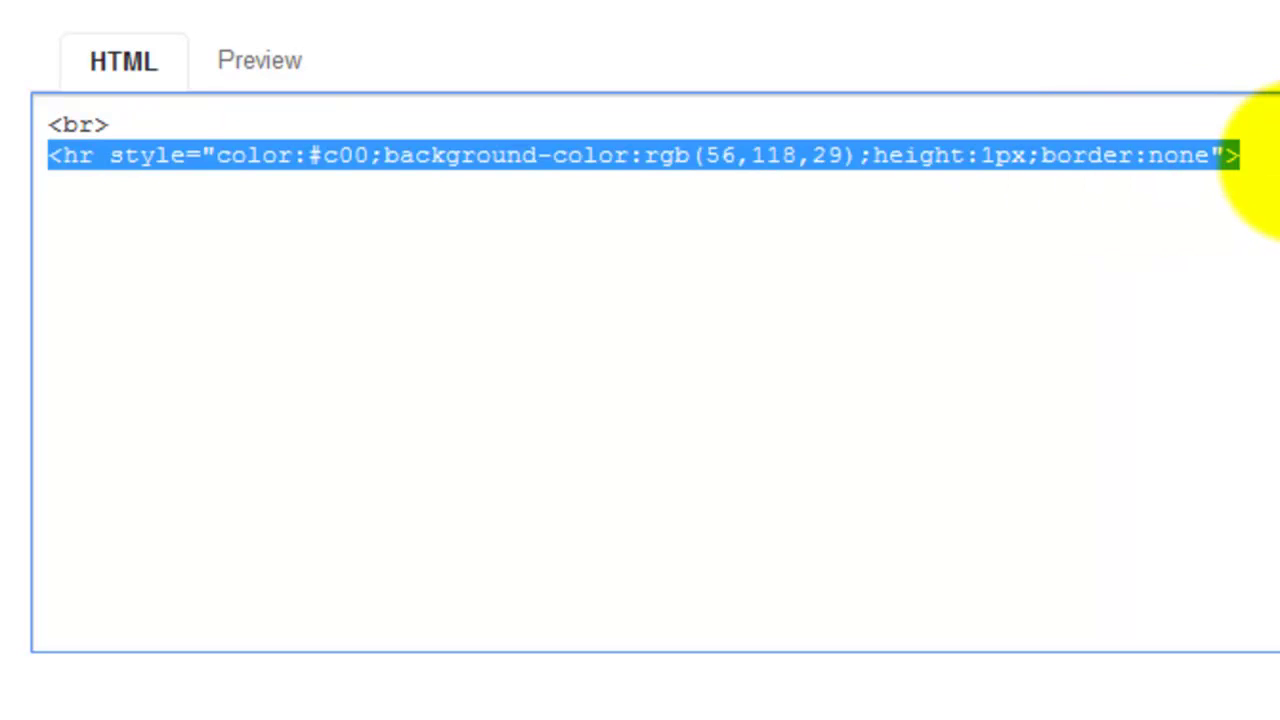
click(1150, 222)
mouse_move(94, 177)
mouse_down()
mouse_move(55, 155)
mouse_move(93, 155)
mouse_up()
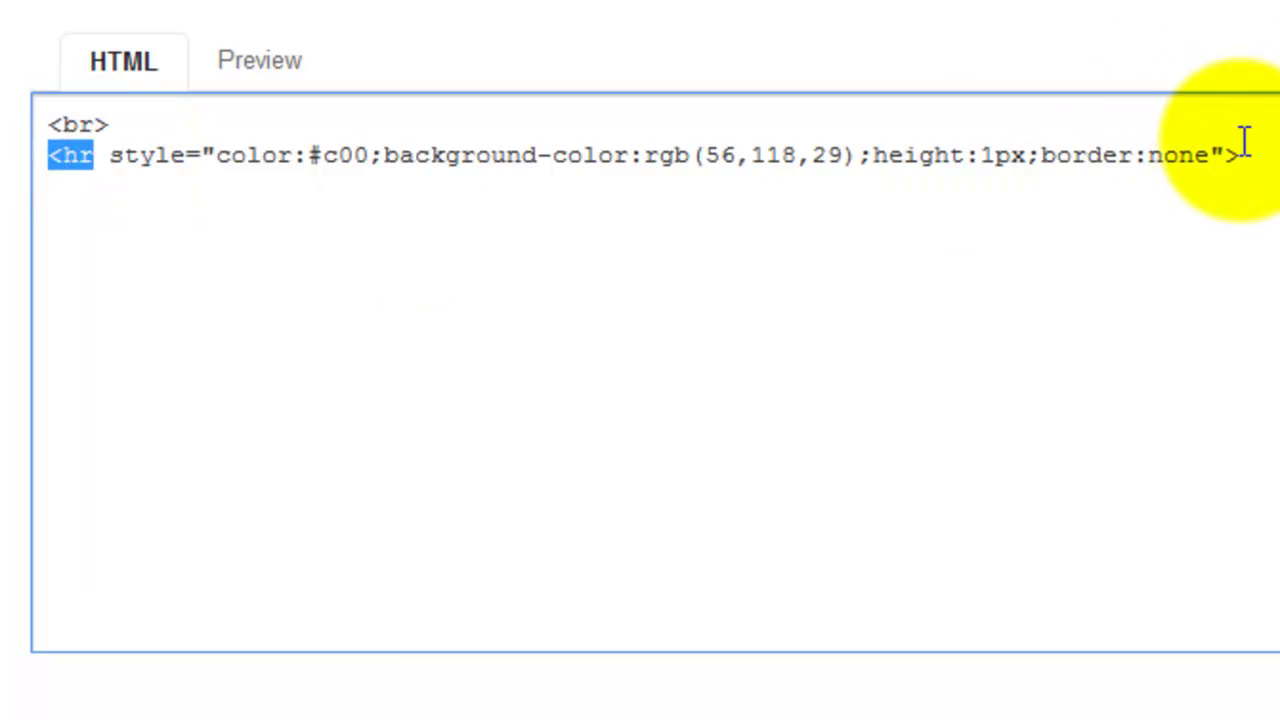
drag(1244, 156, 1224, 156)
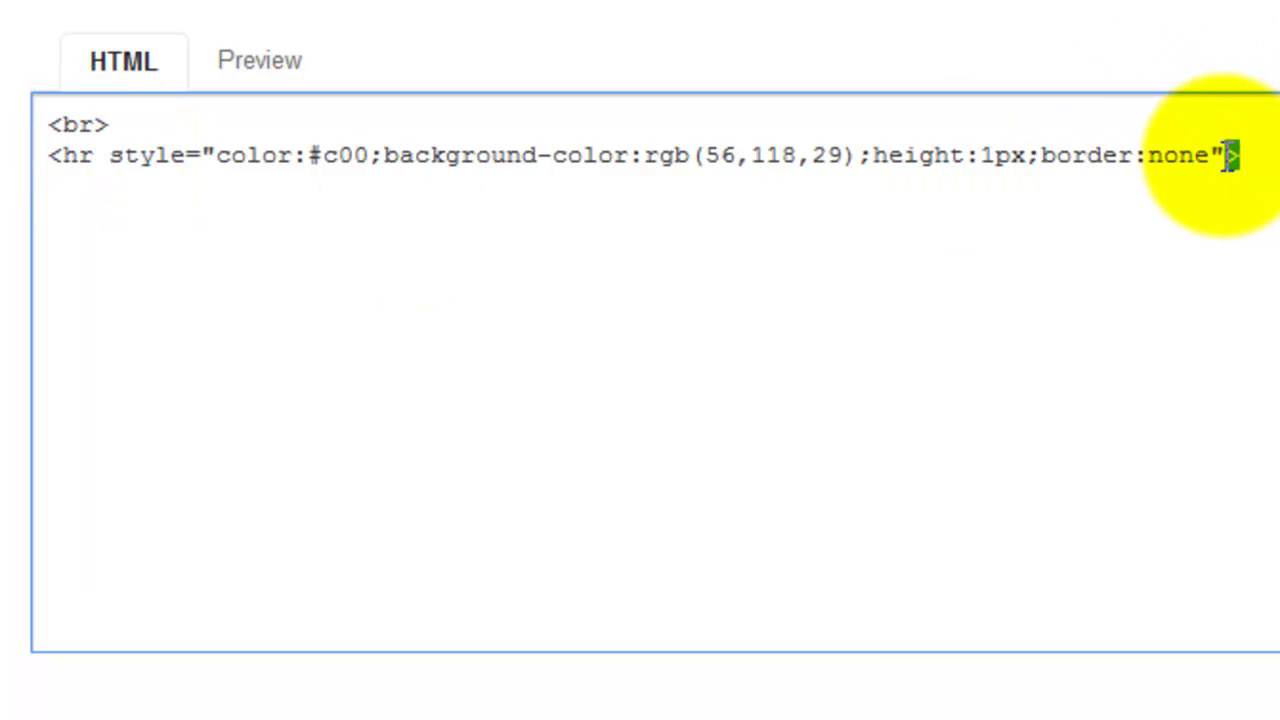
mouse_move(97, 170)
mouse_down()
mouse_move(1148, 137)
mouse_move(1212, 155)
mouse_up()
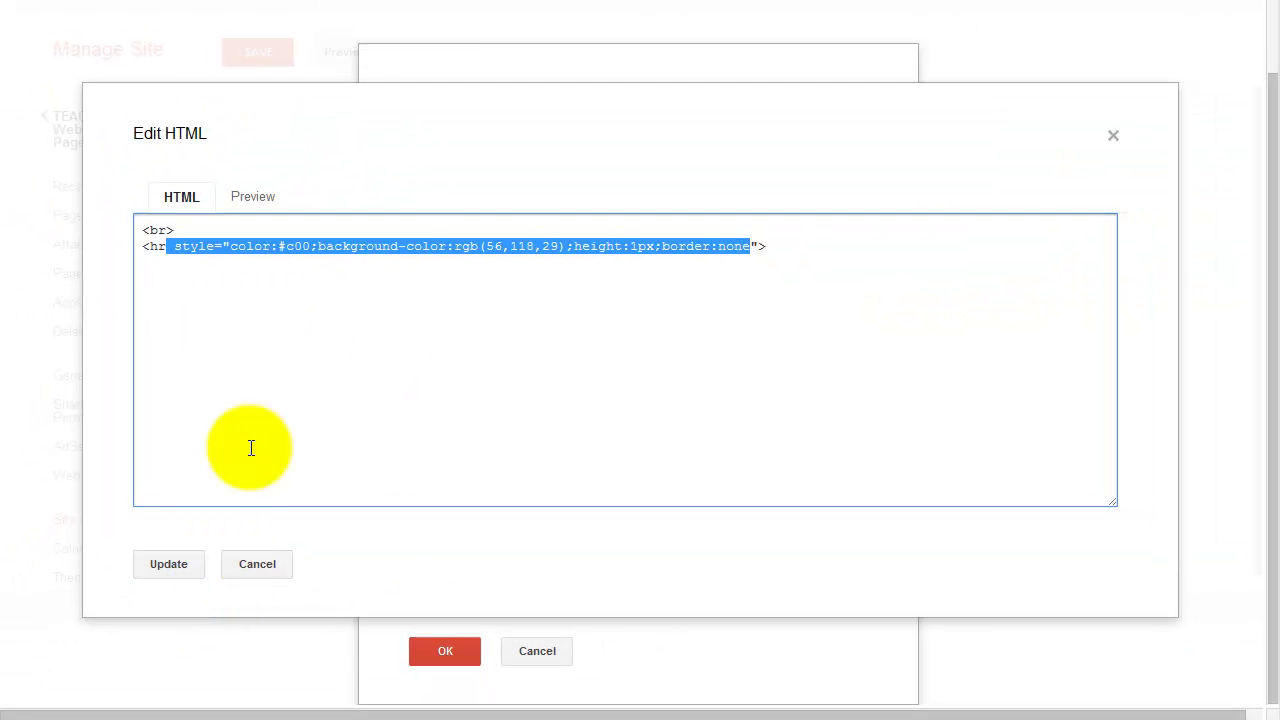
click(252, 408)
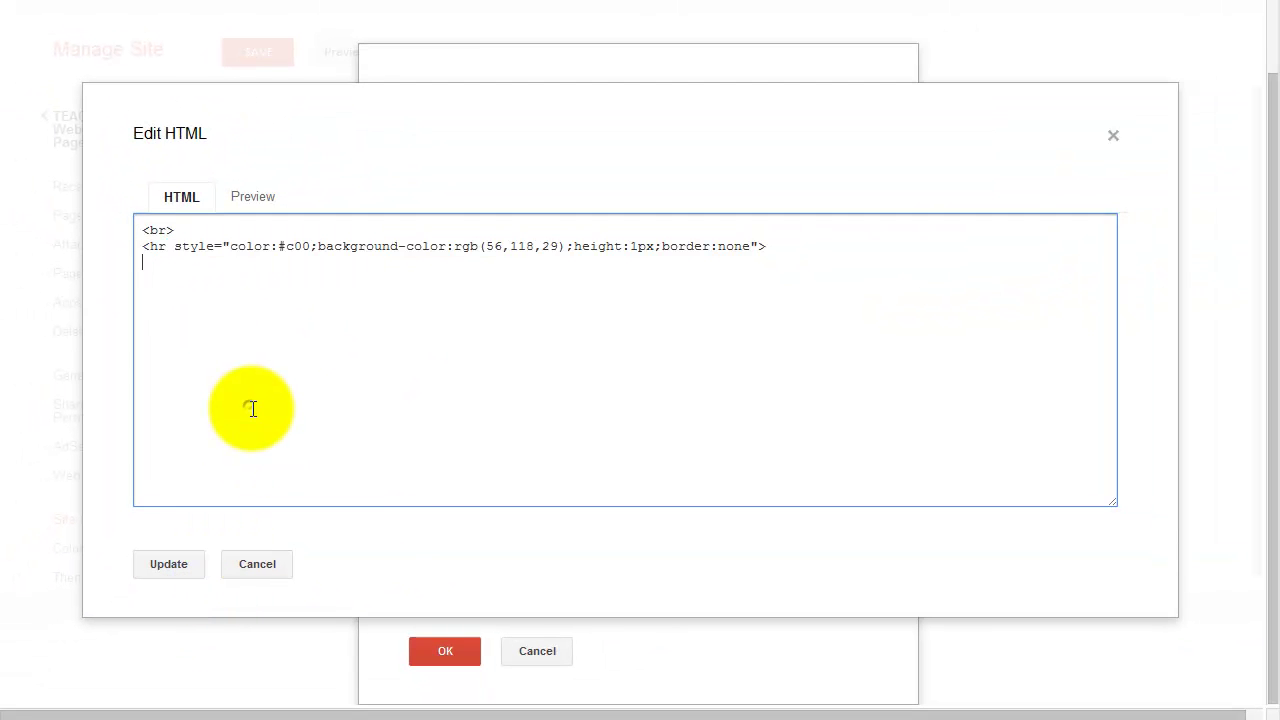
click(240, 566)
click(507, 656)
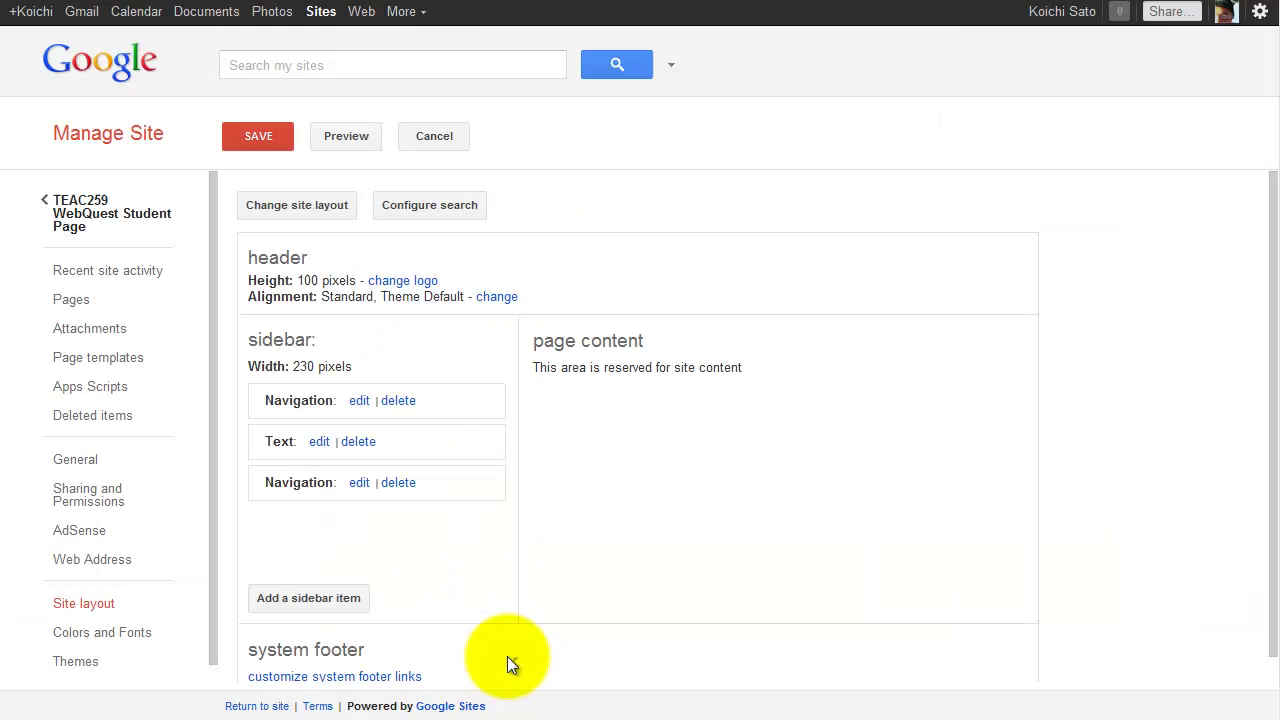